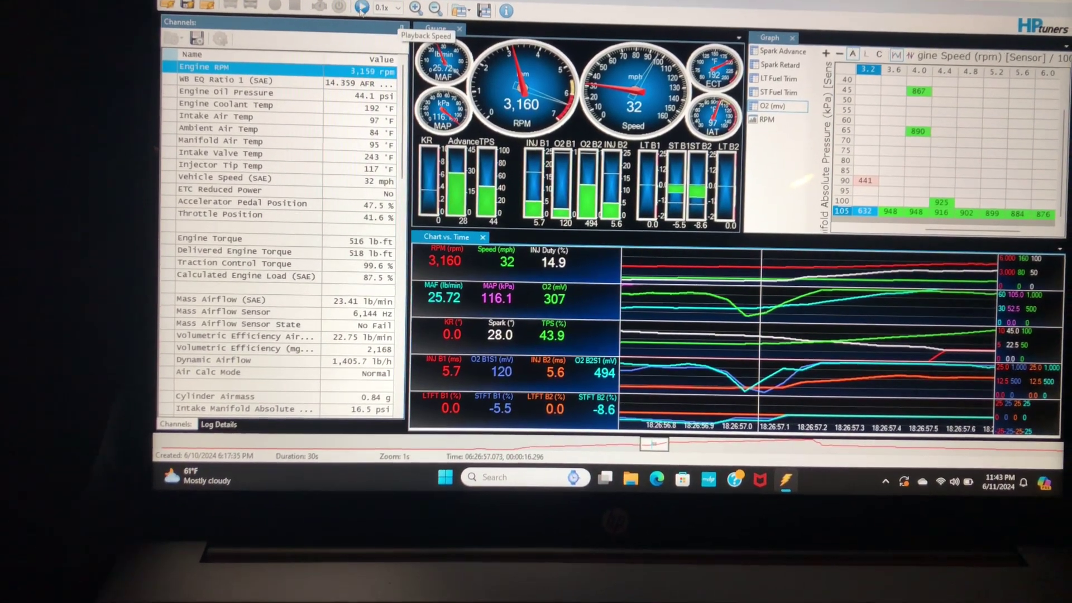
Play the log until it reaches about 3,919 rpm at 91 mph.
left_click(369, 9)
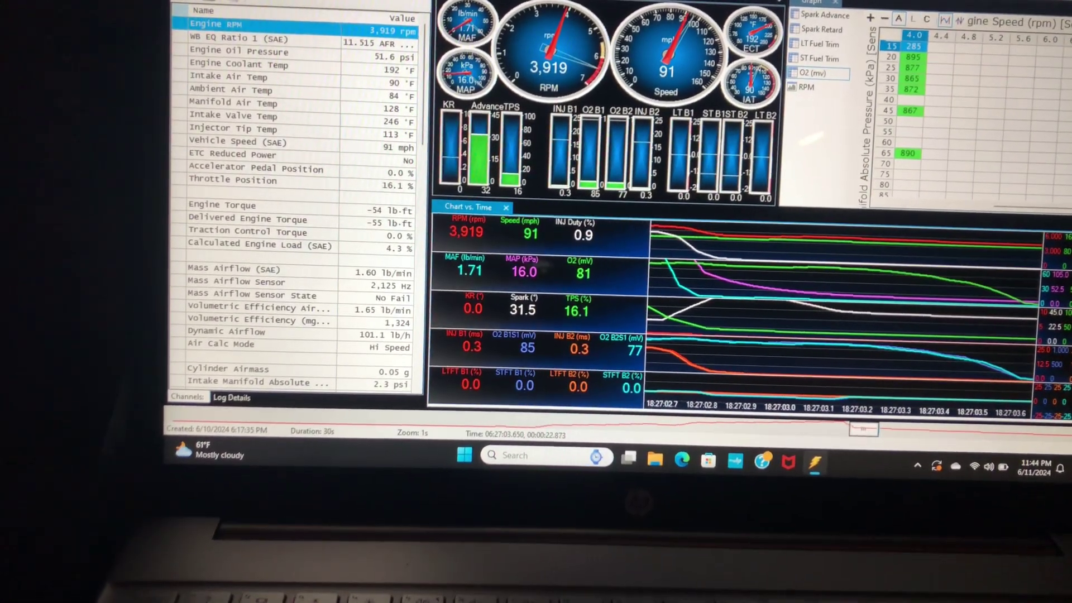
Load the postmis.hpl log from the File menu's Recent Logs list.
key("alt+f")
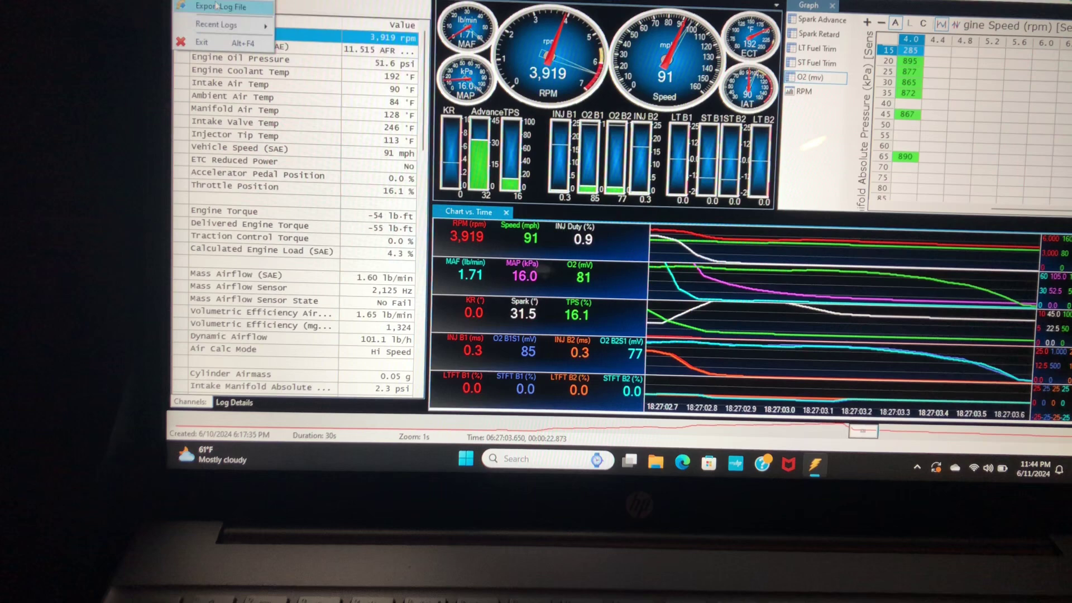
mouse_move(214, 17)
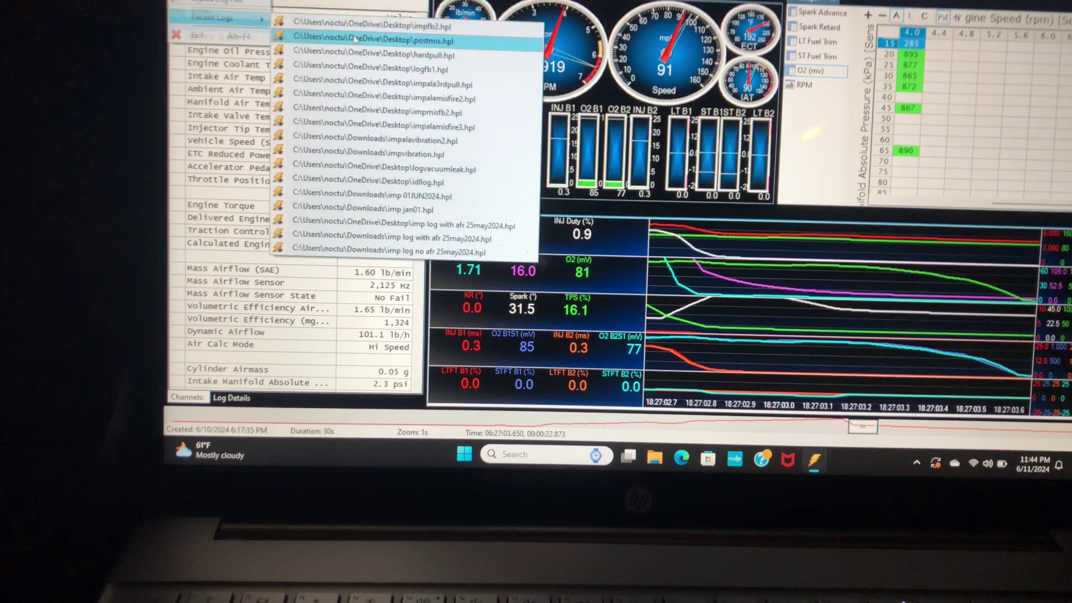
left_click(353, 39)
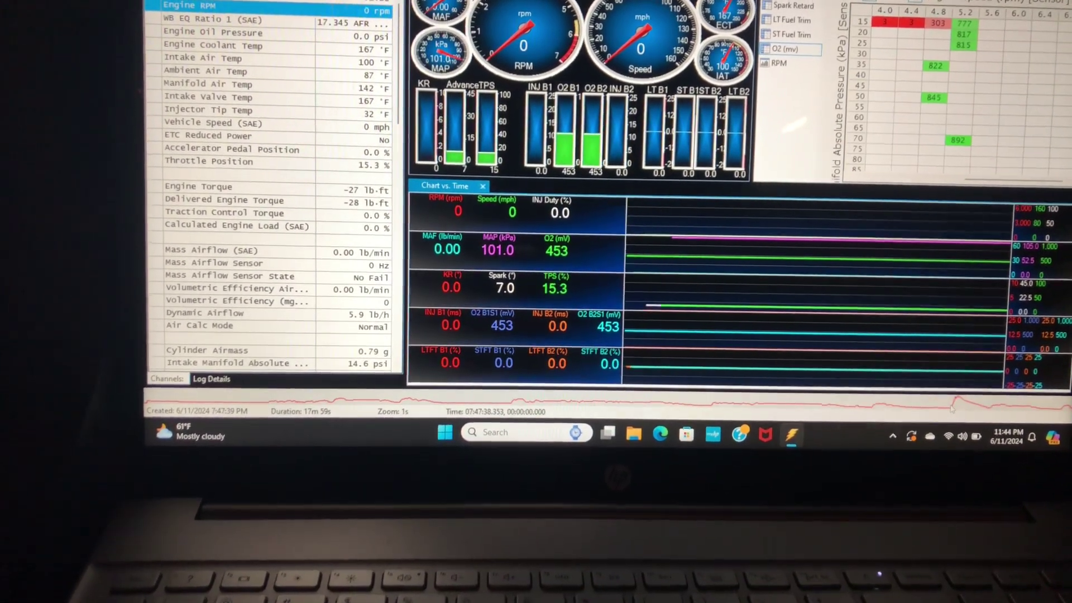
Jump to about 15 minutes into the log and play through the full-throttle pull.
left_click(953, 405)
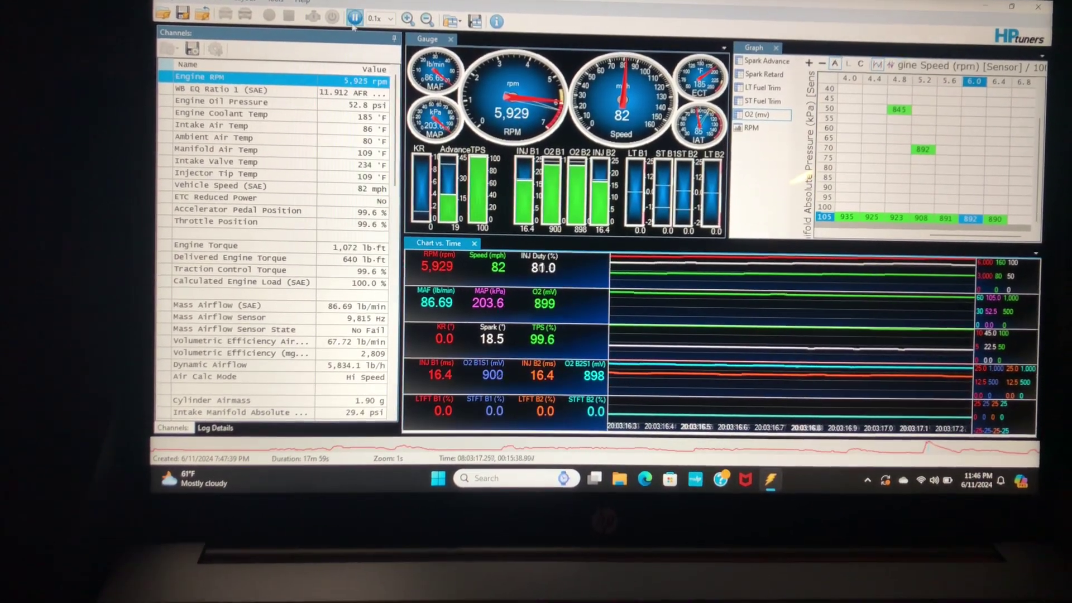
Pause playback and rewind the chart to the full-throttle peak before the throttle lift.
left_click(356, 20)
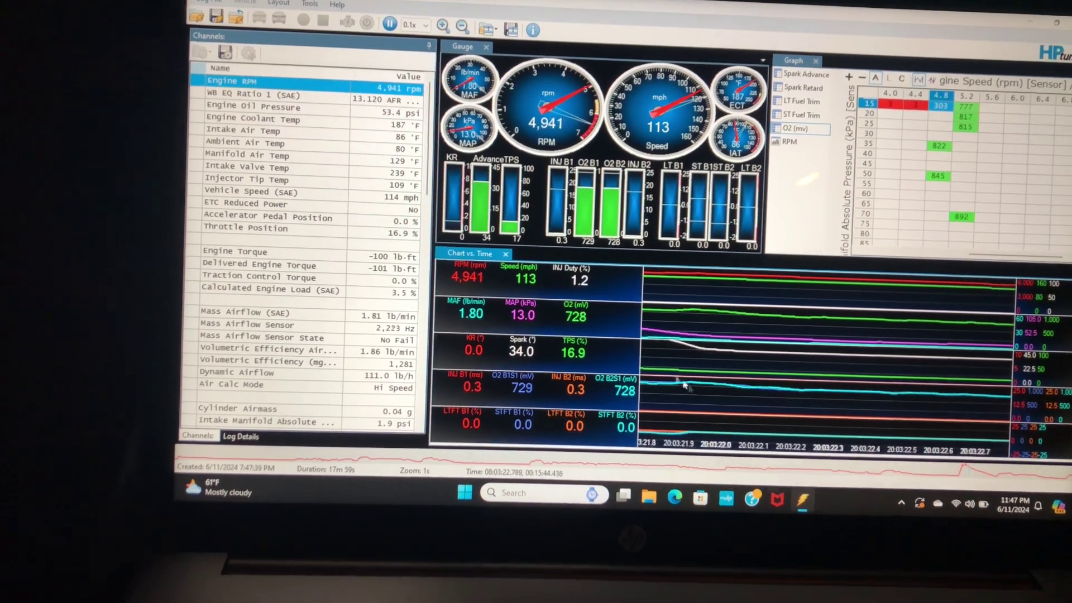
left_click(687, 385)
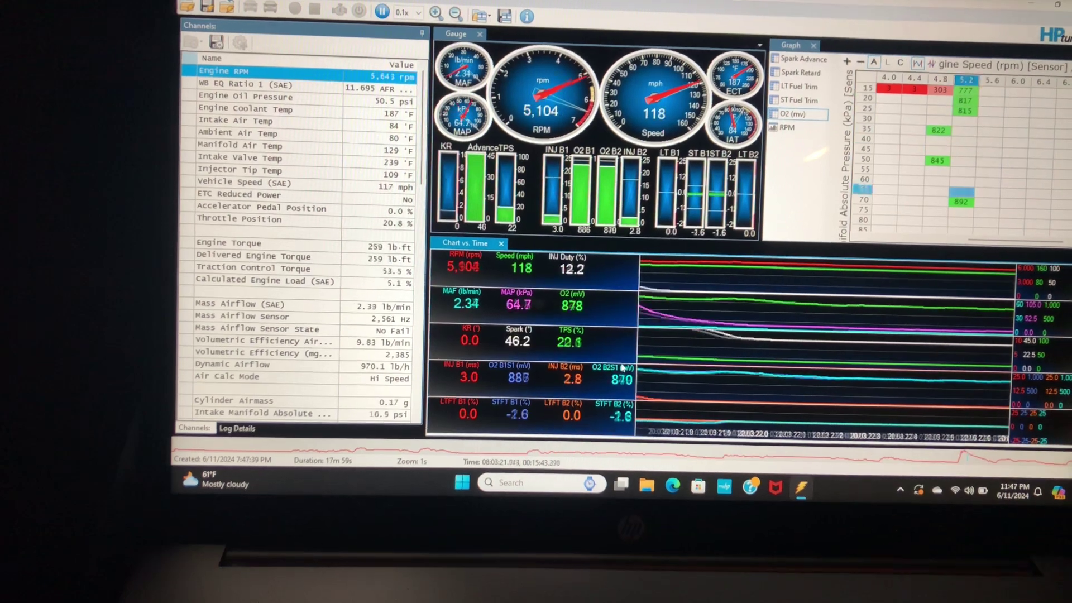
left_click(643, 365)
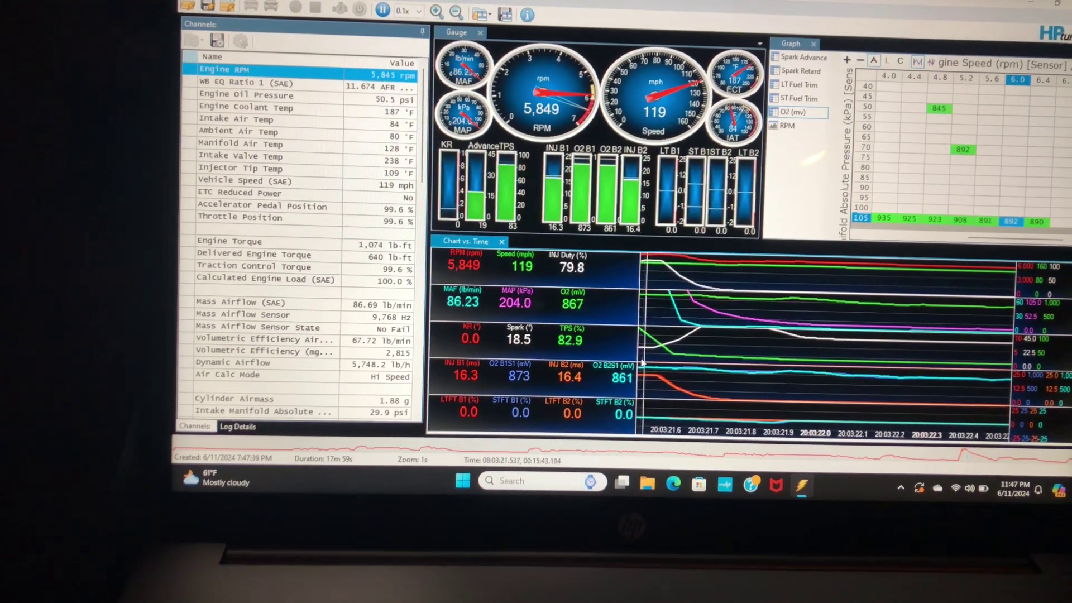